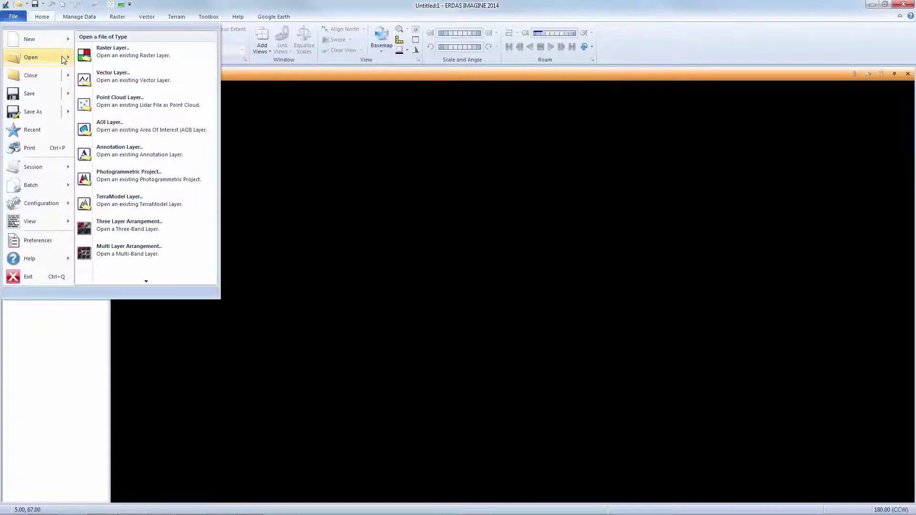
# - Load ortho_2006.img into 2D View #1 as a raster layer
pyautogui.click(190, 61)
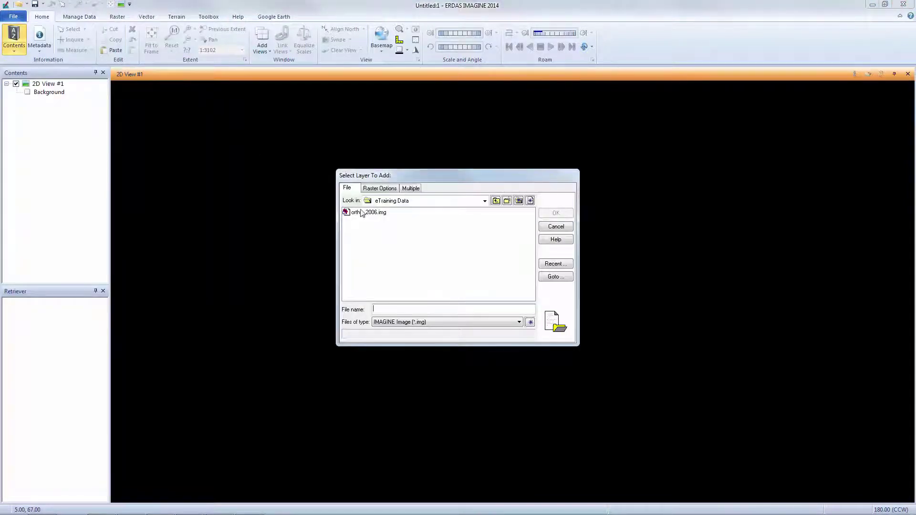
pyautogui.click(372, 213)
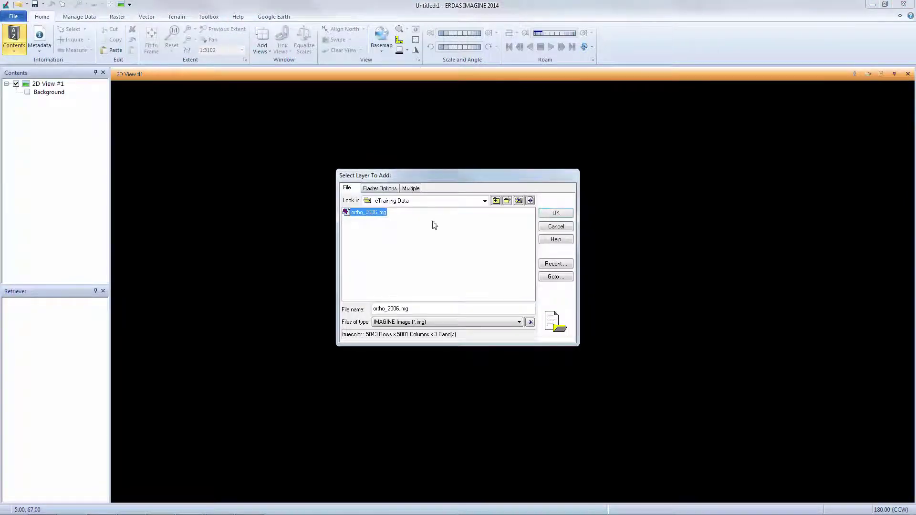
pyautogui.click(569, 214)
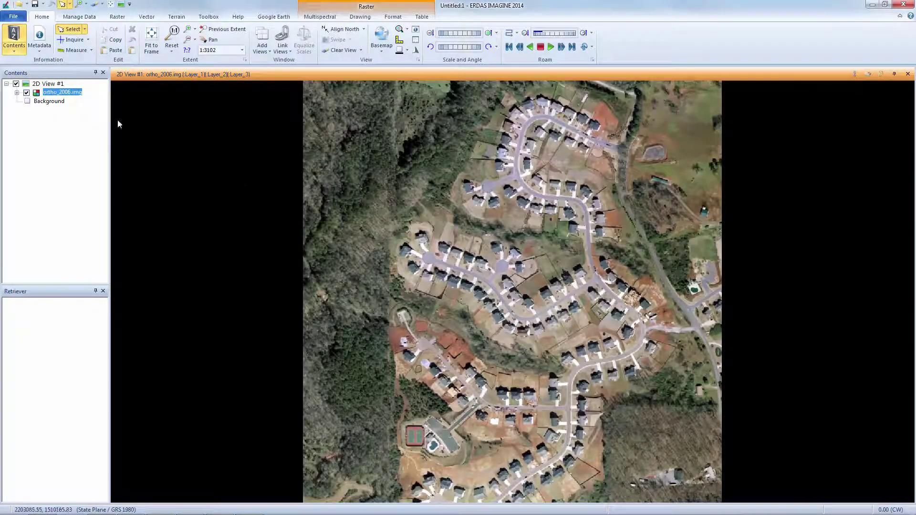
# - Add ortho_2009.ecw on top as a raster layer, with the file type set to ECW
pyautogui.click(13, 16)
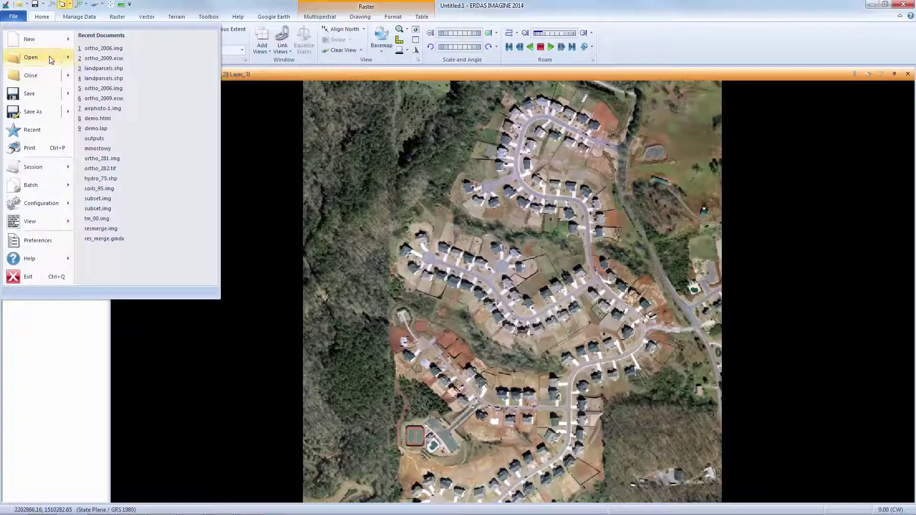
pyautogui.moveTo(50, 57)
pyautogui.click(113, 51)
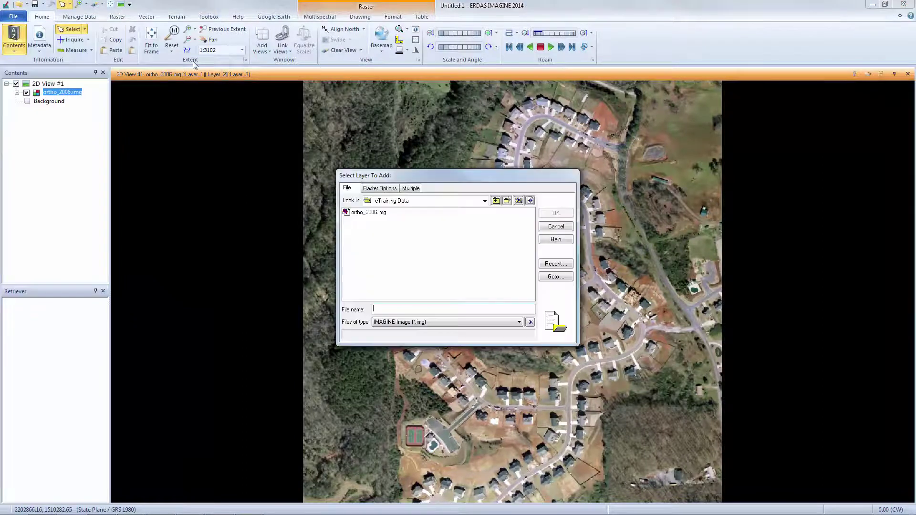
pyautogui.click(518, 322)
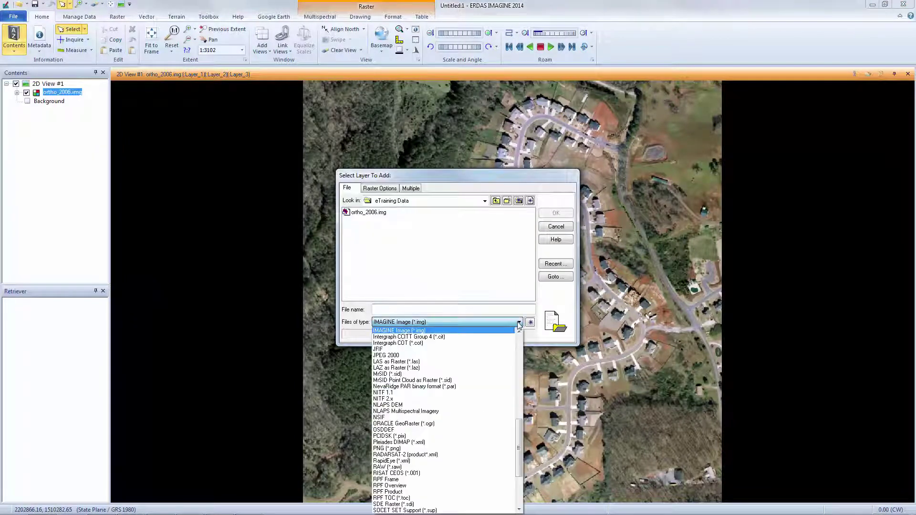
pyautogui.moveTo(519, 432); pyautogui.dragTo(518, 386)
pyautogui.click(475, 355)
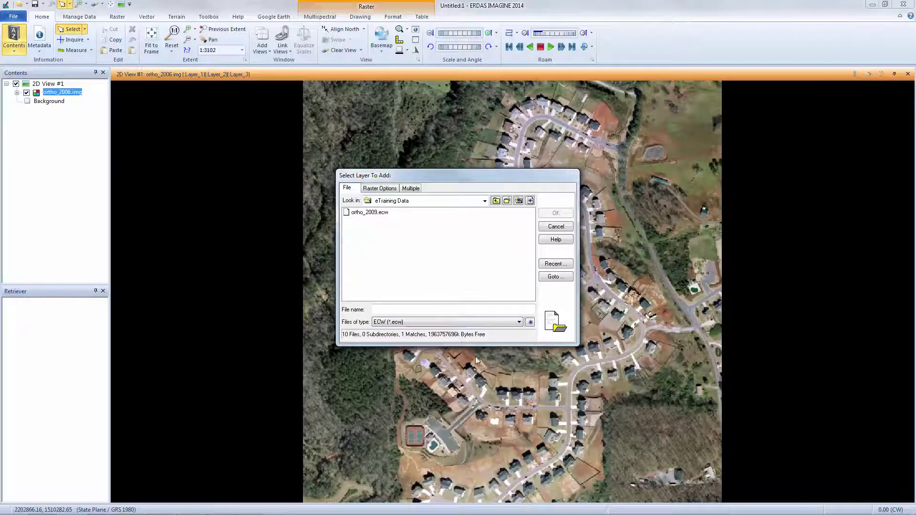
pyautogui.click(386, 214)
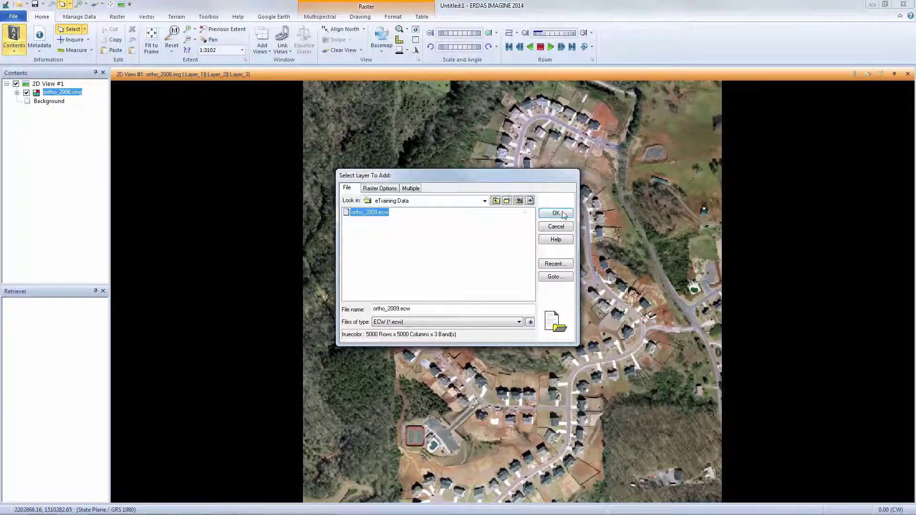
pyautogui.click(562, 211)
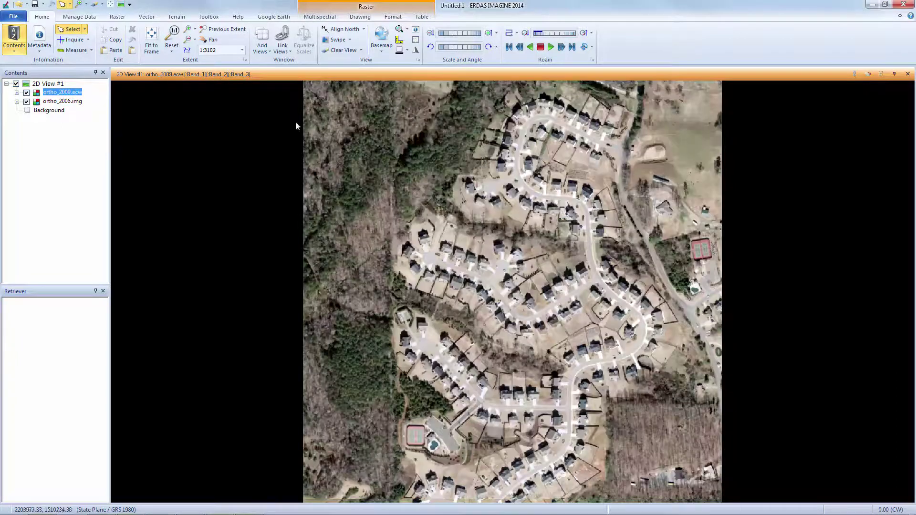
pyautogui.click(187, 30)
# - Box-zoom onto the subdivision, then toggle ortho_2009.ecw off and on to compare against 2006
pyautogui.moveTo(254, 163); pyautogui.dragTo(758, 438)
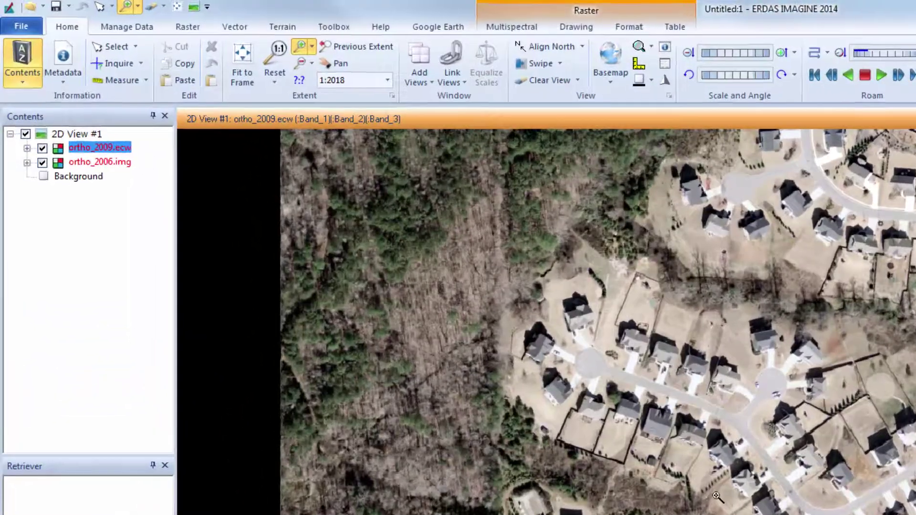
pyautogui.click(119, 45)
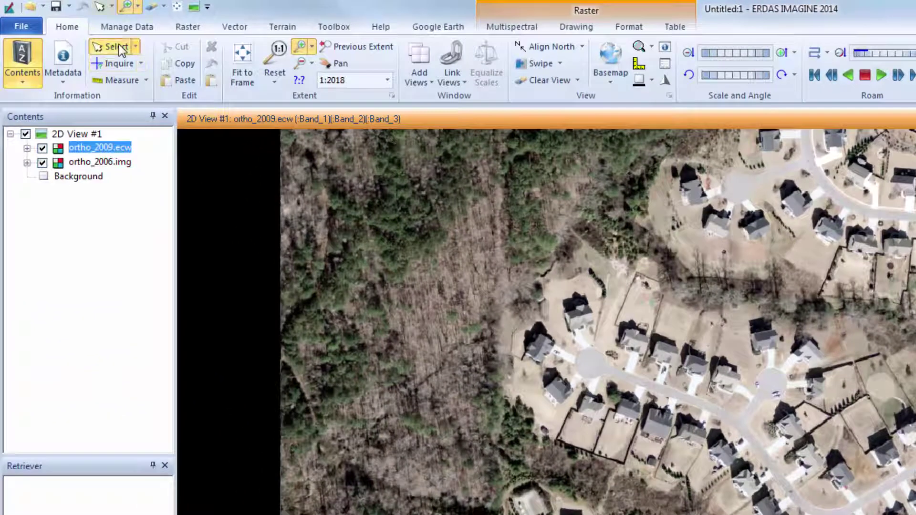
pyautogui.click(42, 149)
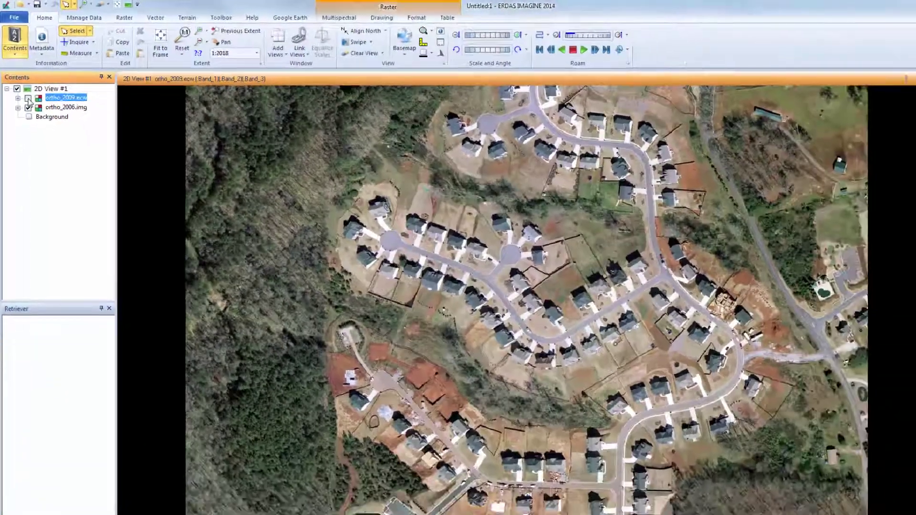
pyautogui.click(37, 126)
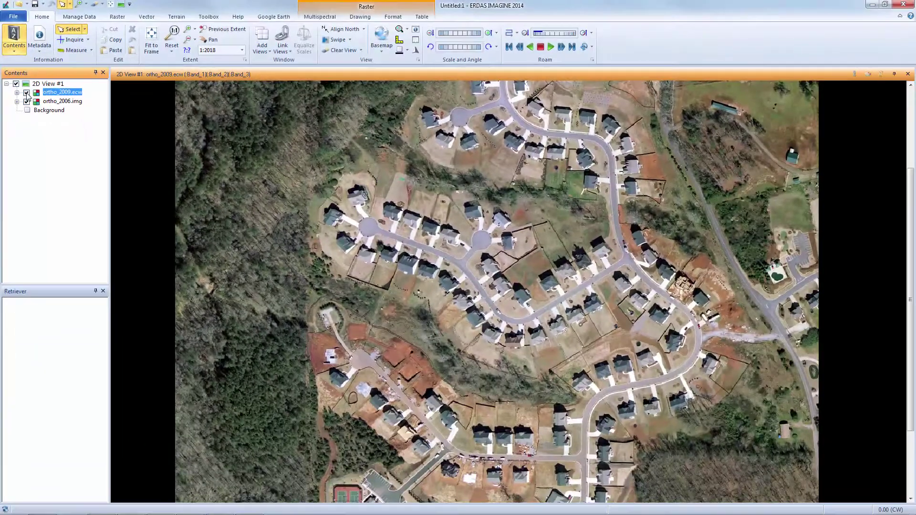
pyautogui.click(27, 93)
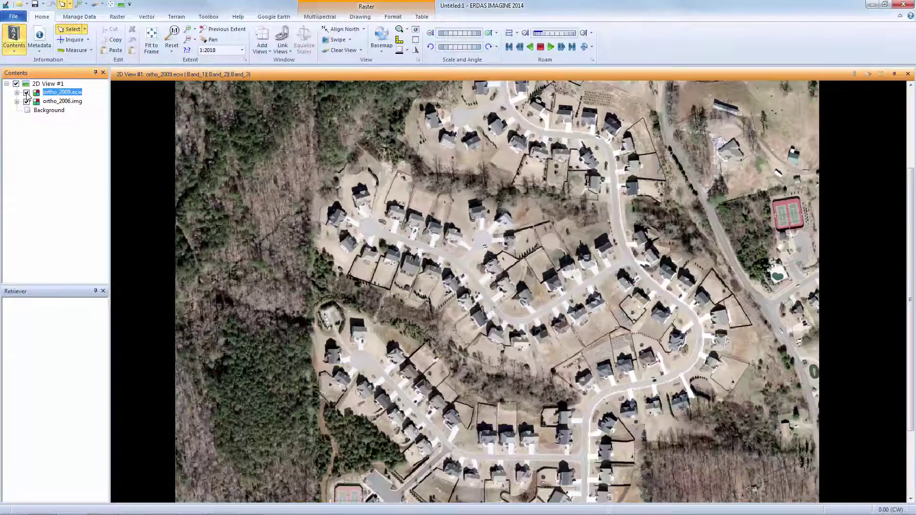
pyautogui.click(27, 93)
pyautogui.click(27, 93)
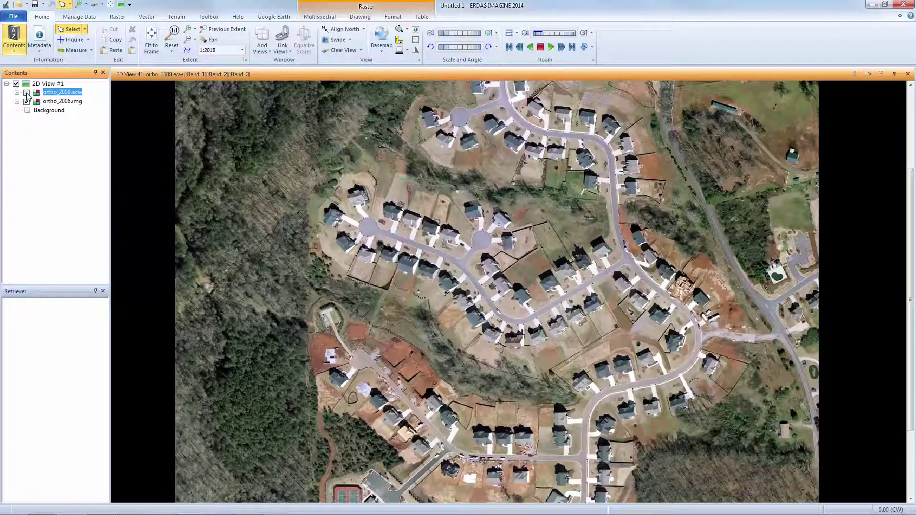
pyautogui.click(27, 93)
pyautogui.click(27, 93)
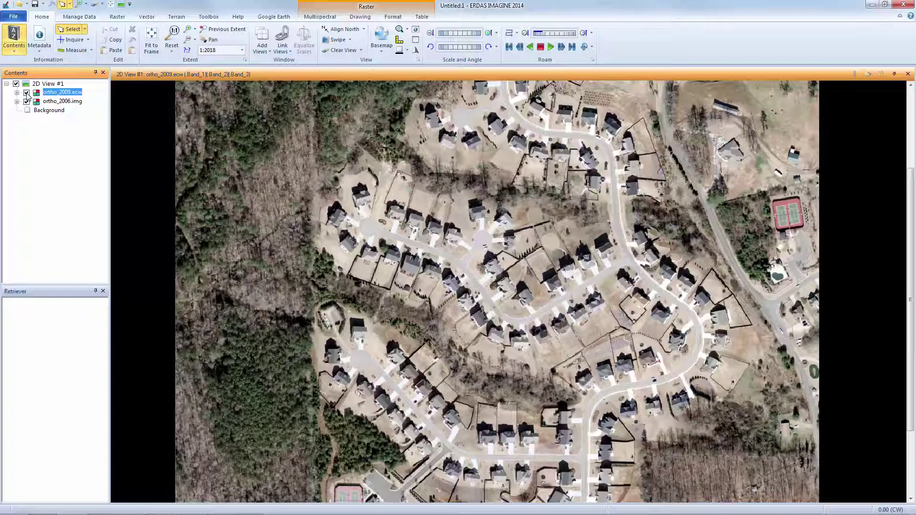
# - Start a Swipe transition of the orthophotos and try Bottom to Top, ending on Left to Right
pyautogui.rightClick(128, 110)
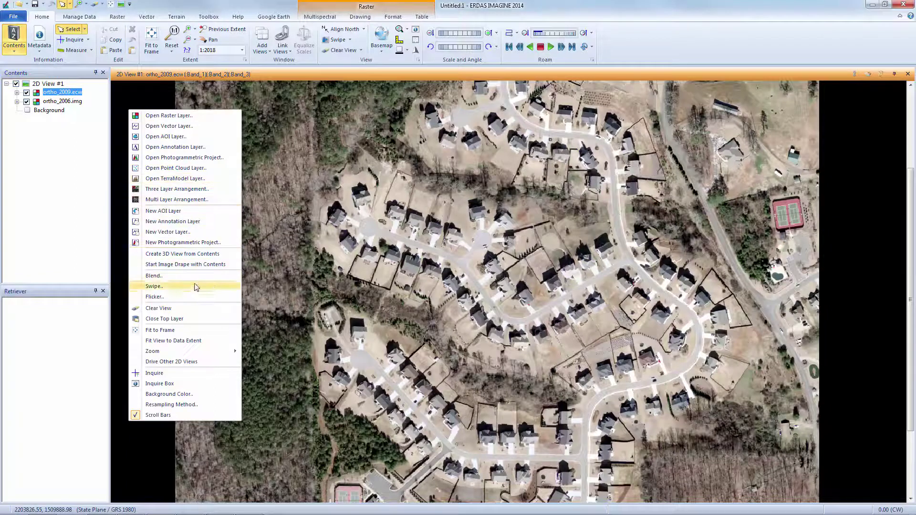
pyautogui.click(259, 285)
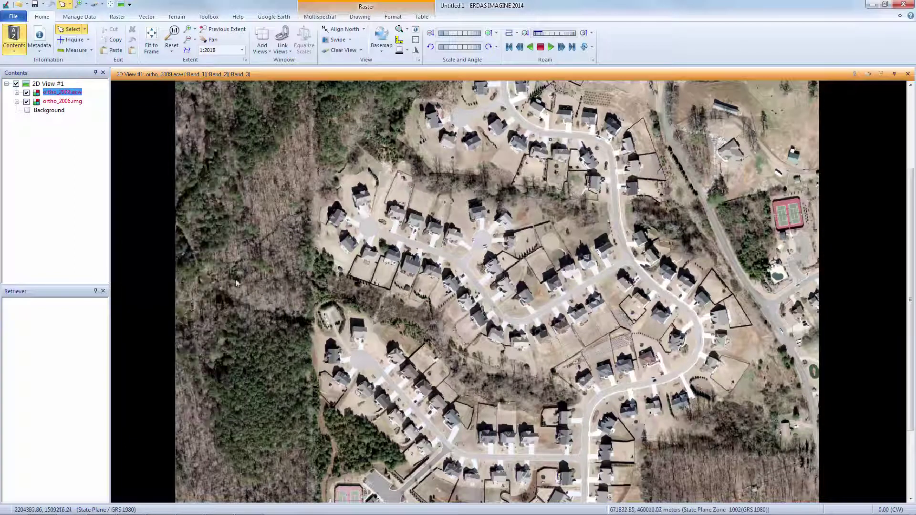
pyautogui.click(333, 40)
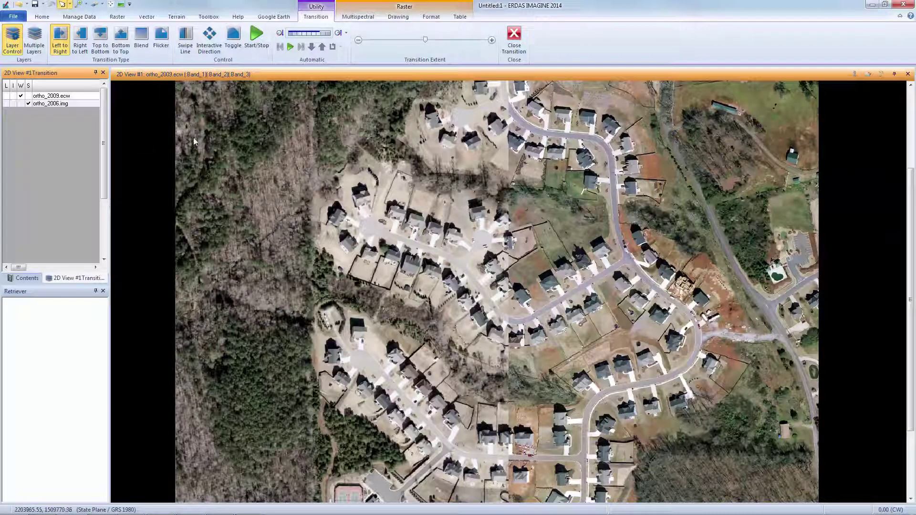
pyautogui.moveTo(426, 40)
pyautogui.mouseDown()
pyautogui.moveTo(484, 43)
pyautogui.moveTo(372, 45)
pyautogui.moveTo(425, 45)
pyautogui.mouseUp()
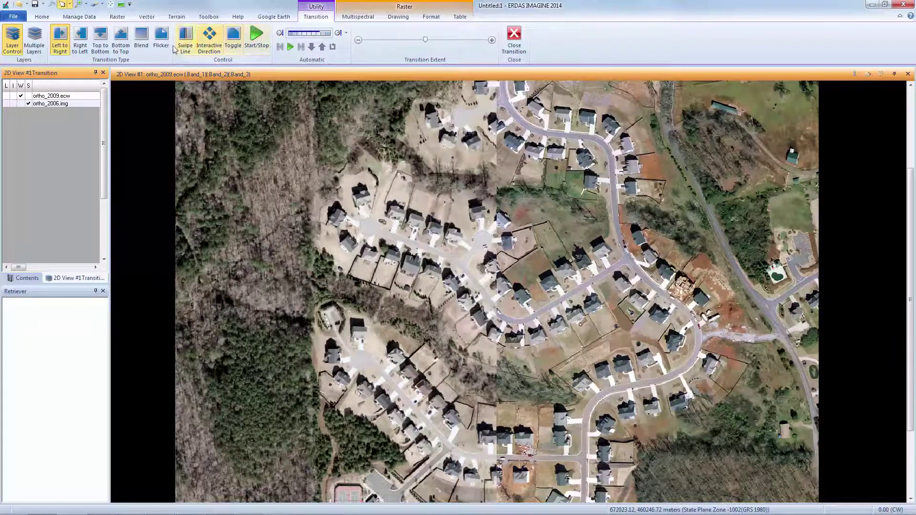
pyautogui.click(121, 39)
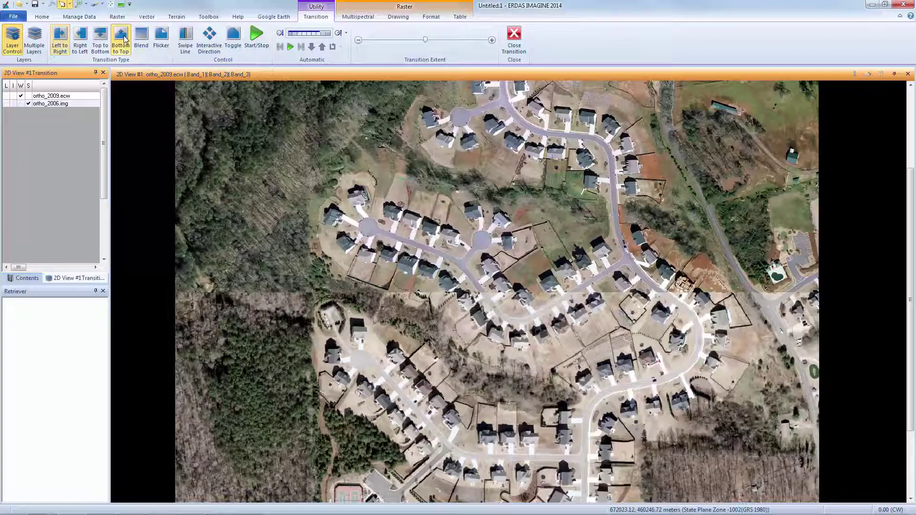
pyautogui.moveTo(425, 41)
pyautogui.mouseDown()
pyautogui.moveTo(480, 45)
pyautogui.moveTo(373, 43)
pyautogui.moveTo(424, 40)
pyautogui.mouseUp()
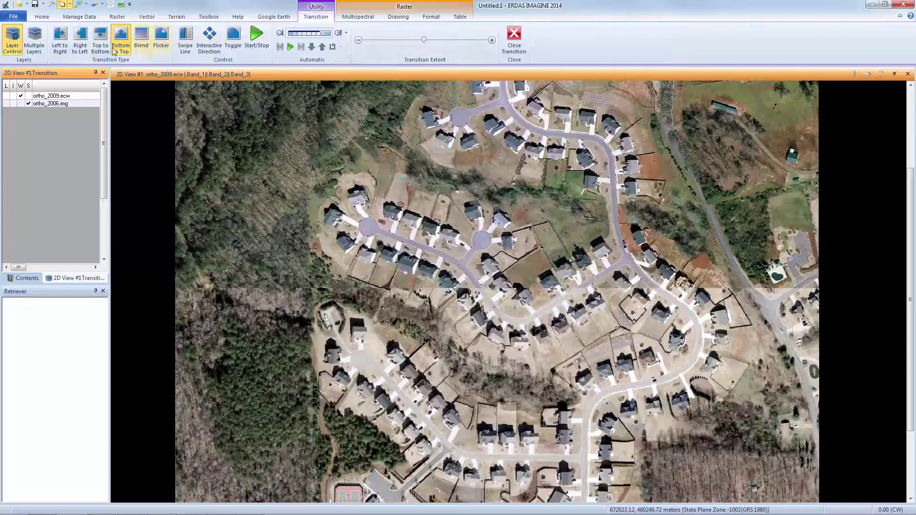
pyautogui.click(66, 39)
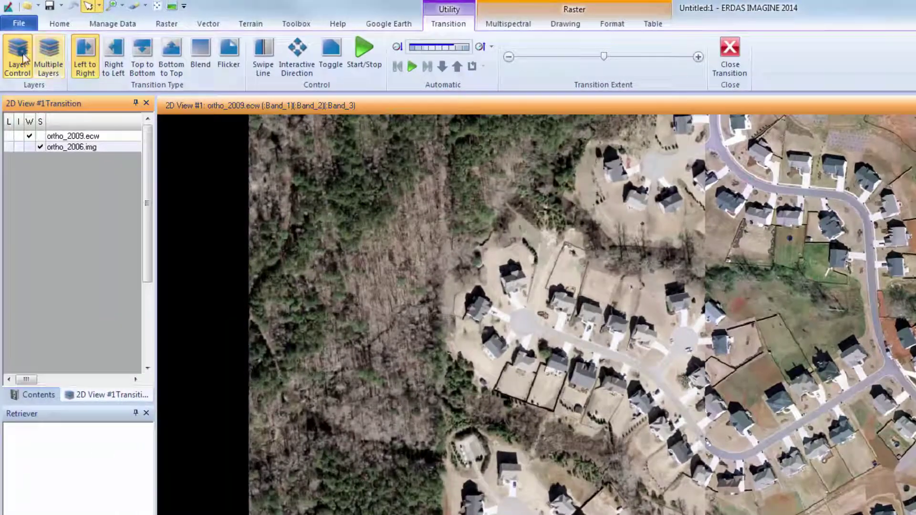
# - Move ortho_2006.img above ortho_2009.ecw in the Contents tree and return to the Transition layer list
pyautogui.click(13, 39)
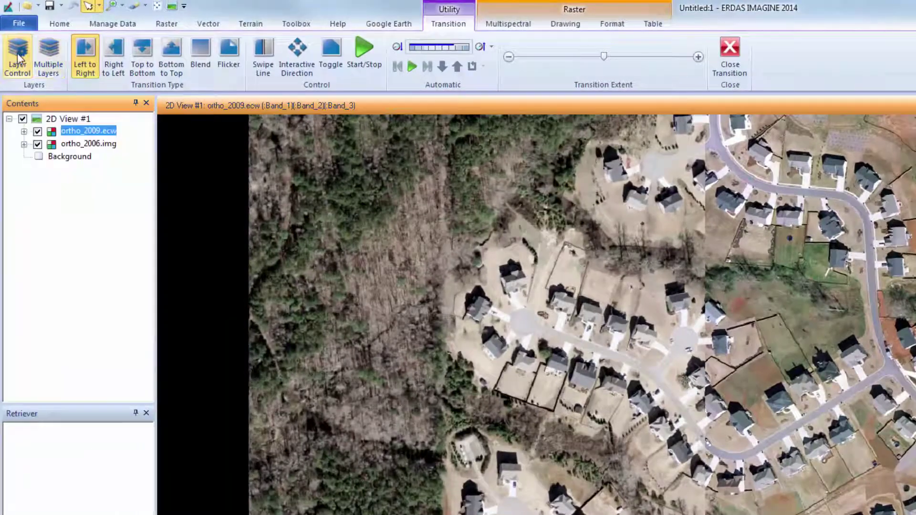
pyautogui.click(70, 145)
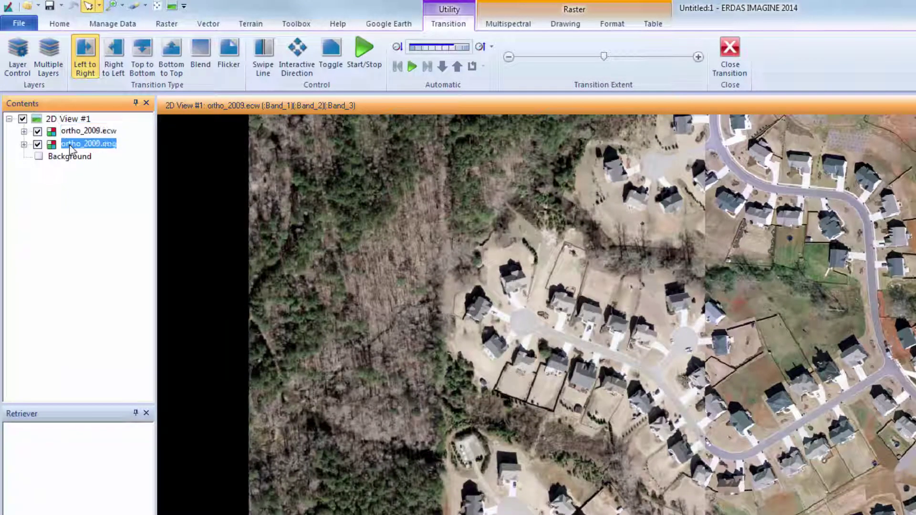
pyautogui.moveTo(70, 148); pyautogui.dragTo(76, 133)
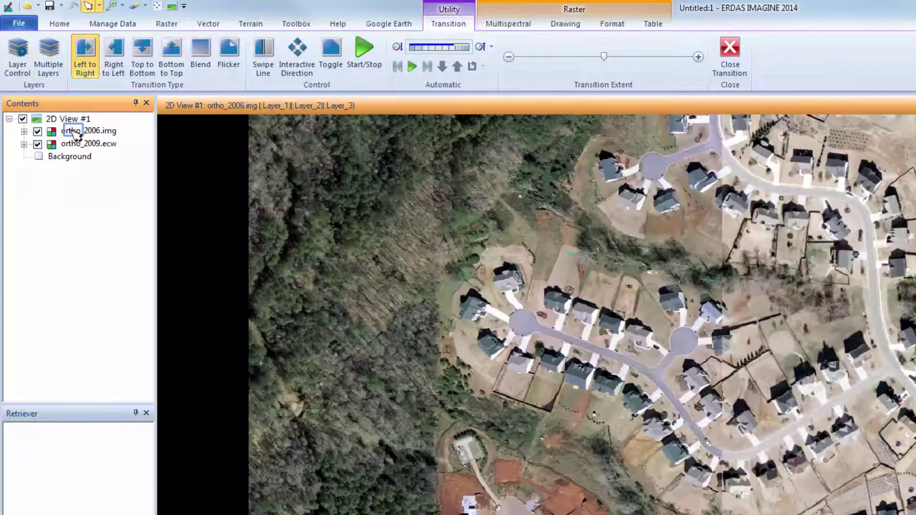
pyautogui.click(17, 57)
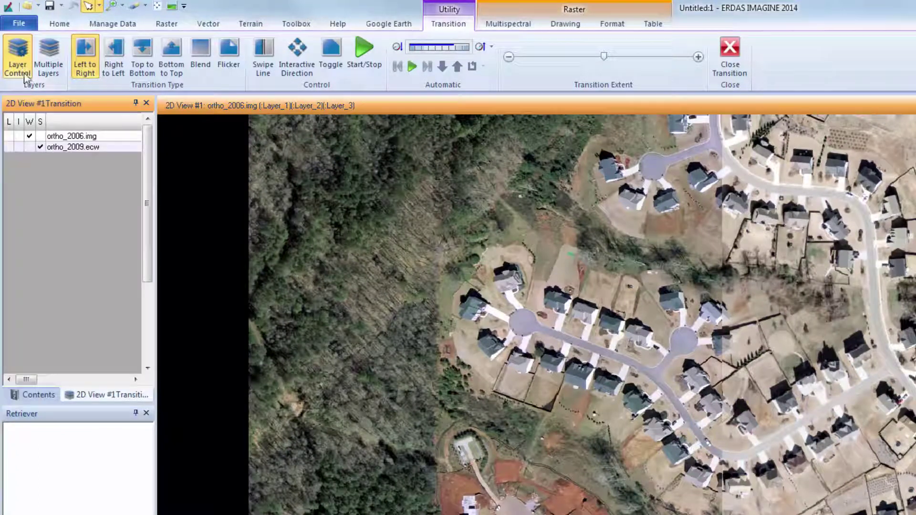
pyautogui.click(36, 395)
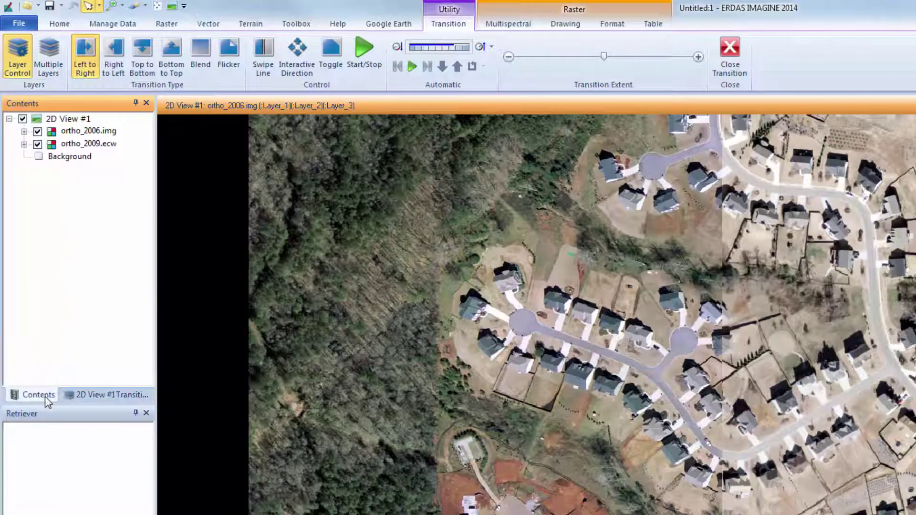
pyautogui.click(95, 396)
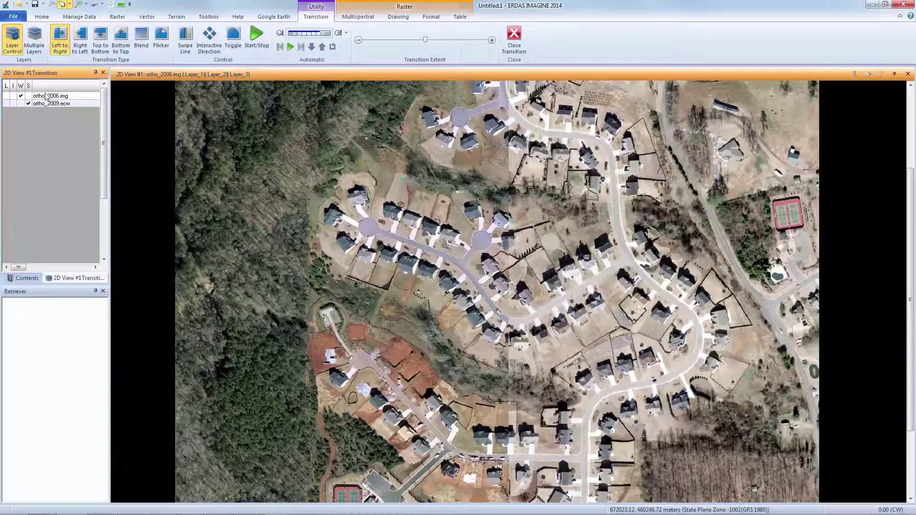
pyautogui.click(23, 18)
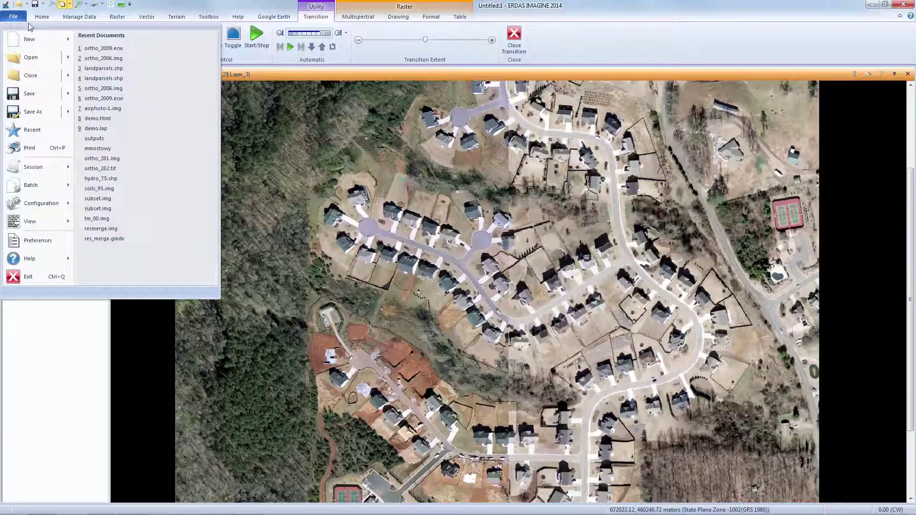
# - Add landparcels.shp as a vector layer, showing red parcel outlines over the orthophotos
pyautogui.moveTo(45, 56)
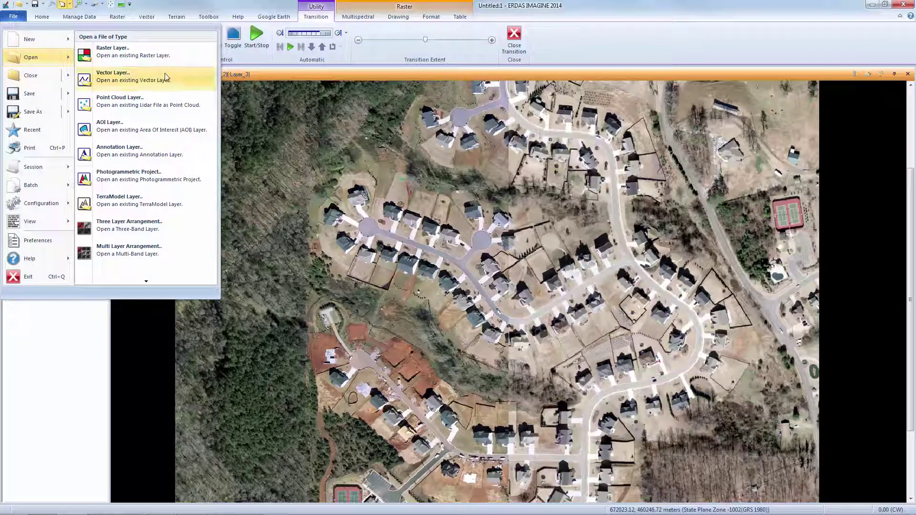
pyautogui.click(179, 76)
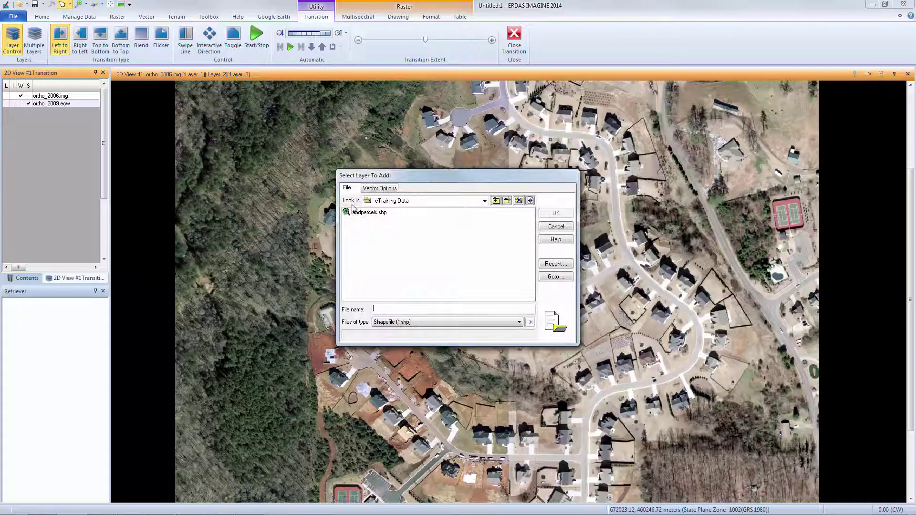
pyautogui.click(370, 213)
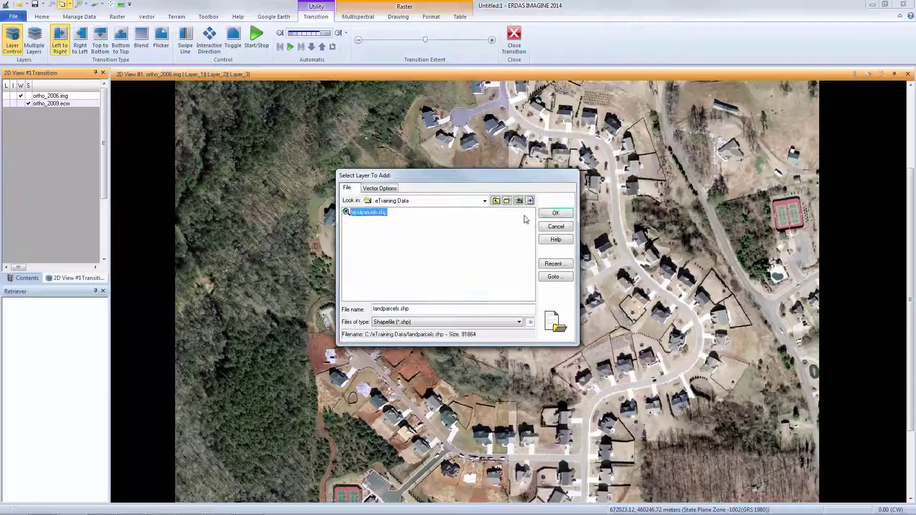
pyautogui.click(556, 213)
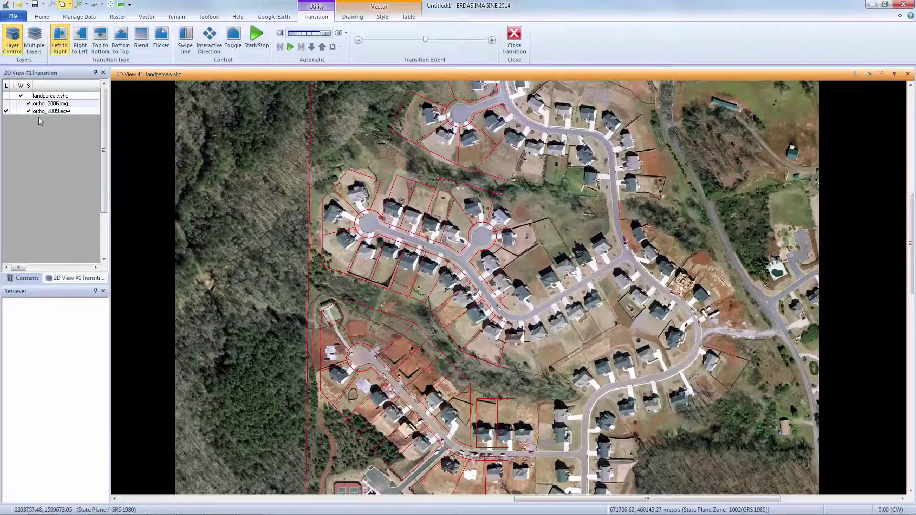
# - Check W for ortho_2006.img and S for landparcels.shp, then drag the swipe boundary left
pyautogui.click(21, 104)
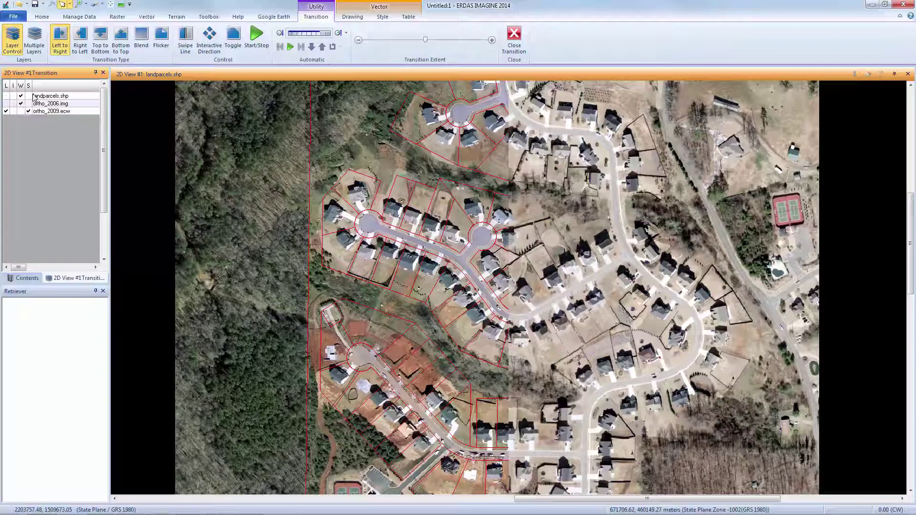
pyautogui.click(28, 96)
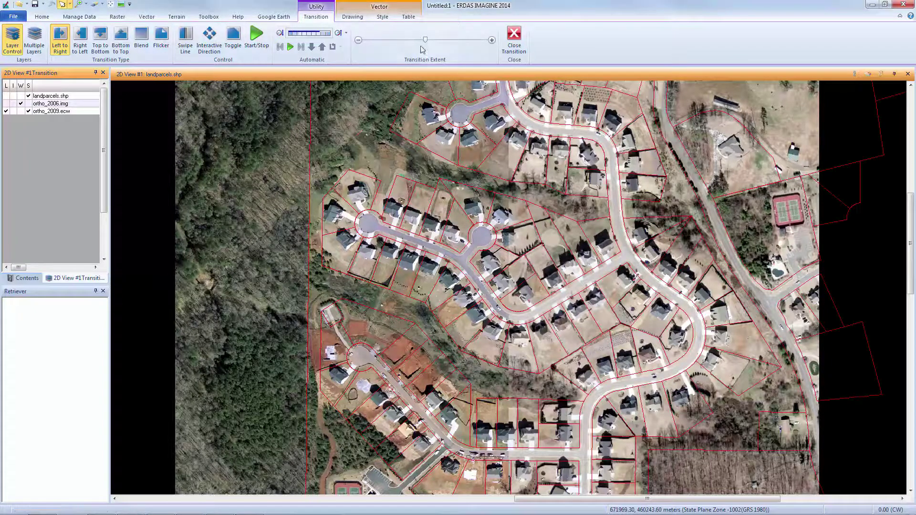
pyautogui.moveTo(425, 40)
pyautogui.mouseDown()
pyautogui.moveTo(382, 50)
pyautogui.moveTo(487, 49)
pyautogui.moveTo(423, 43)
pyautogui.mouseUp()
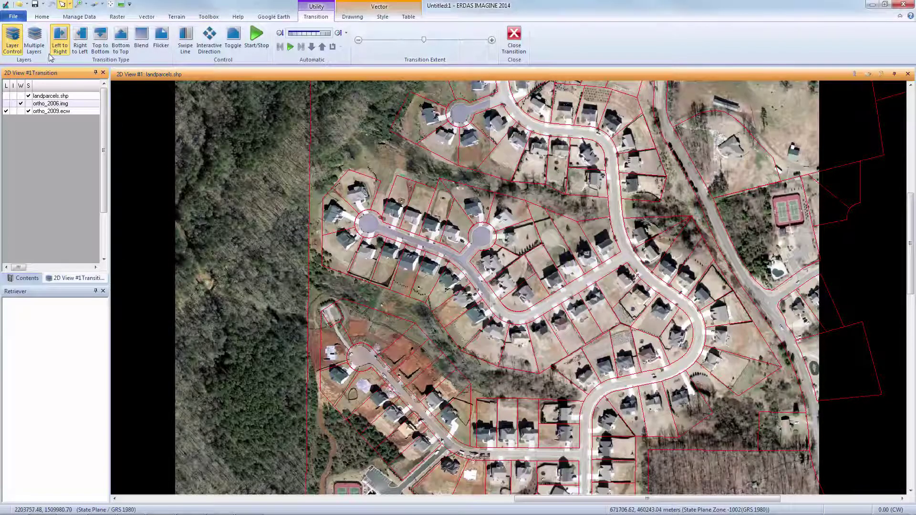
# - Enable Multiple Layers and list the Automatic repeat modes: Loop, Swing and Stop at End
pyautogui.click(34, 45)
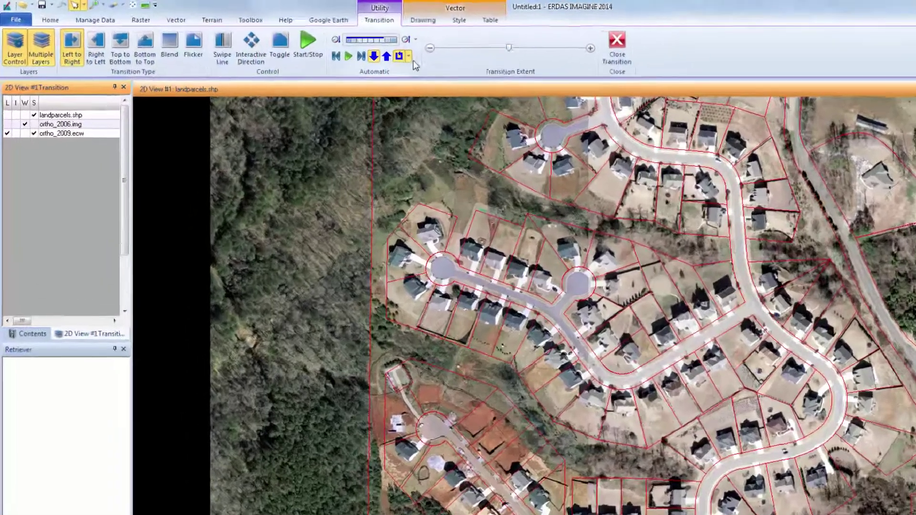
pyautogui.click(341, 46)
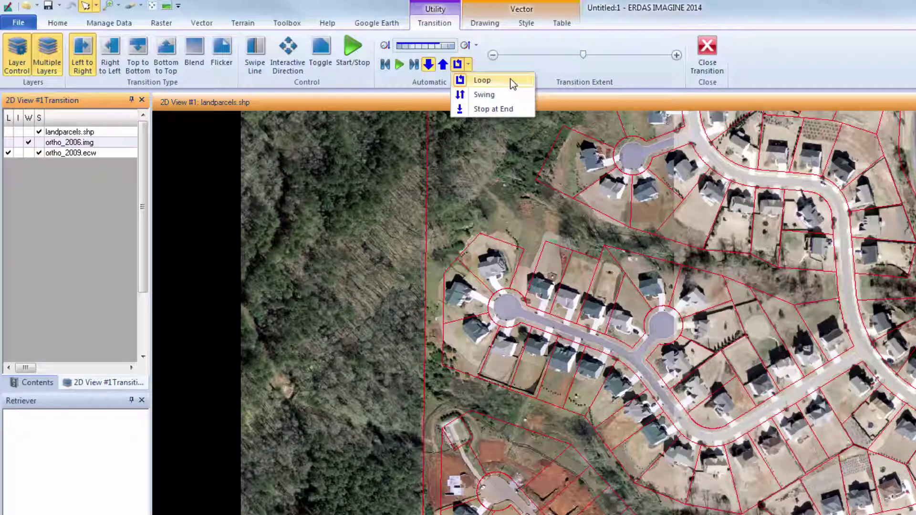
# - Set automatic playback to Loop, run the swipe animation, then stop it
pyautogui.click(512, 82)
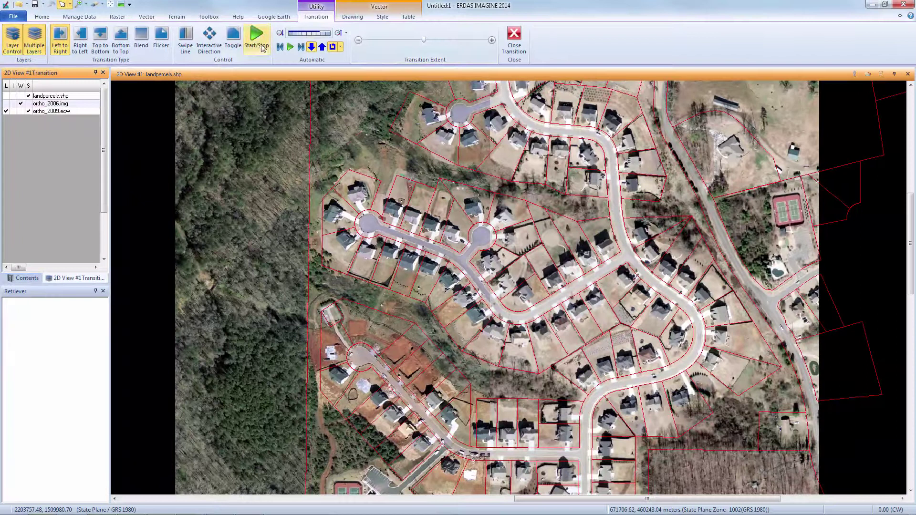
pyautogui.click(261, 48)
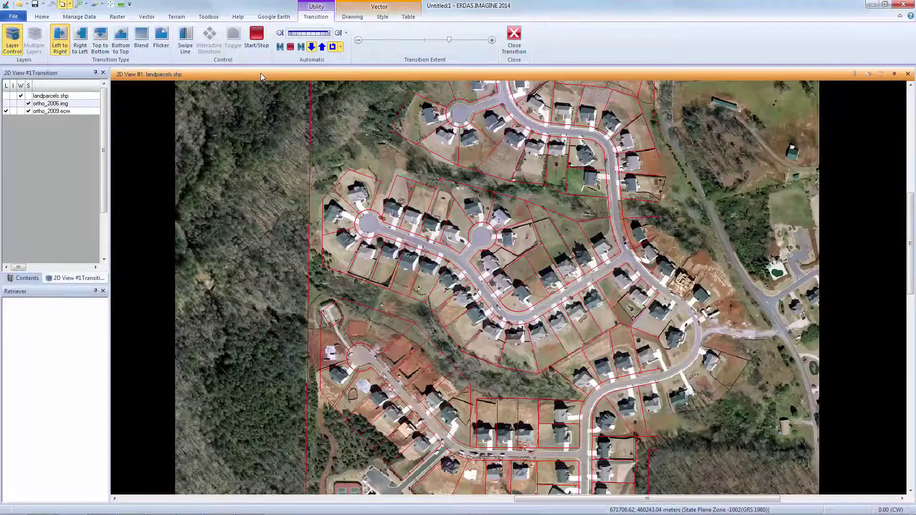
pyautogui.click(256, 43)
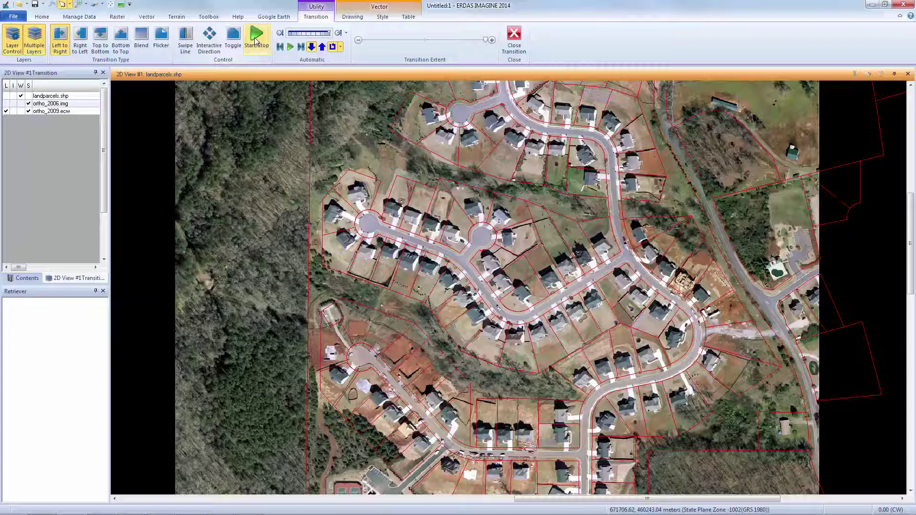